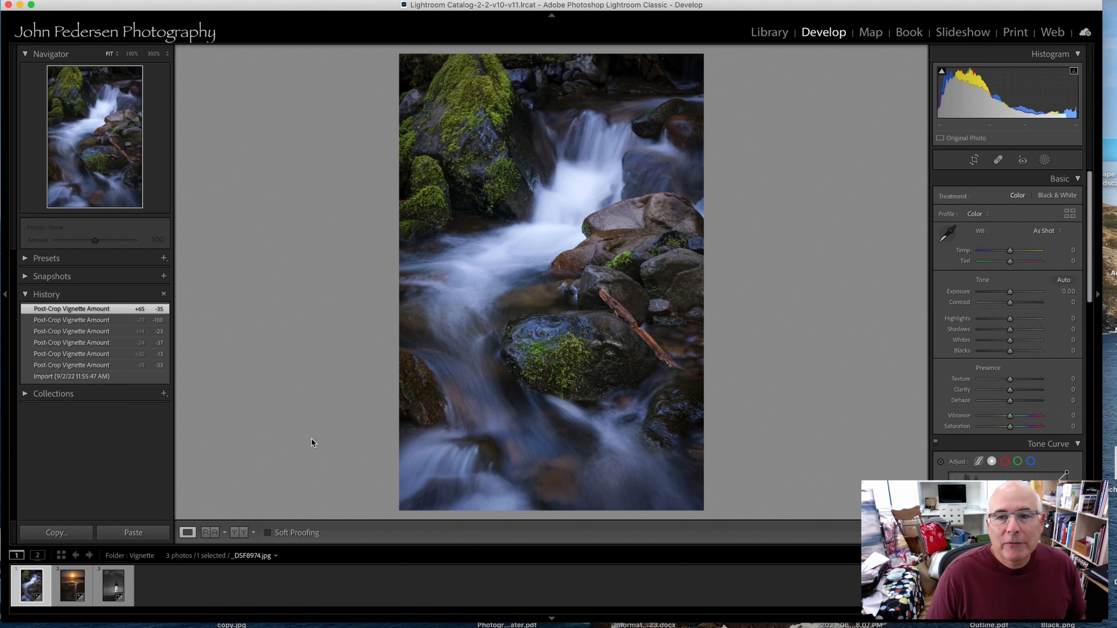
Try post-crop vignette amounts between 0 and -100 on the waterfall photo, finishing at -19
{"action": "scroll", "coordinate": [987, 314], "scroll_direction": "down", "scroll_amount": 10}
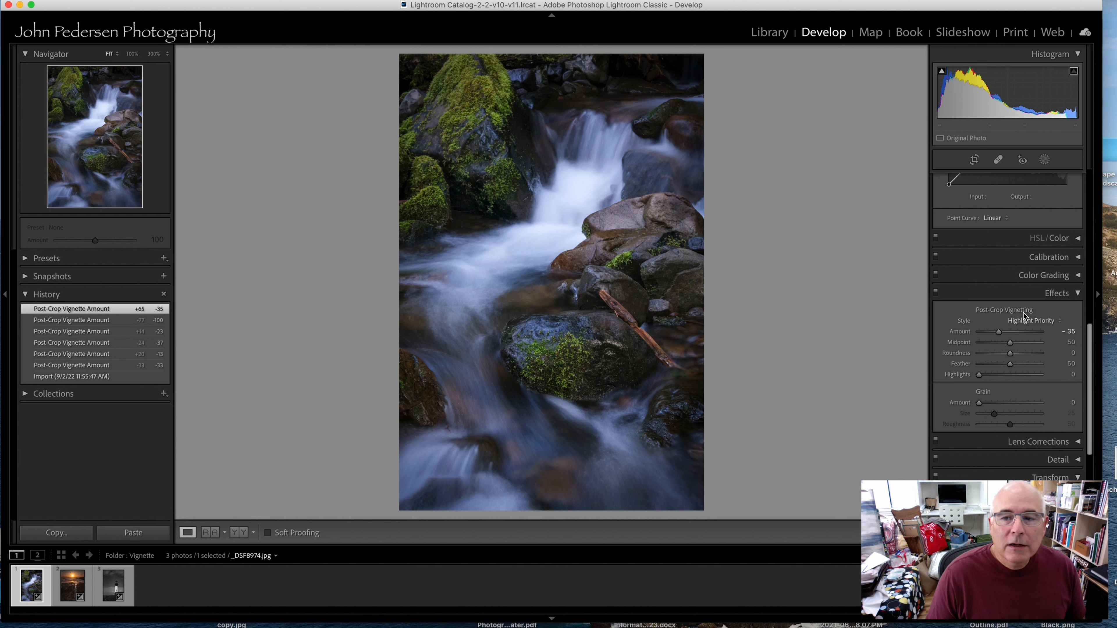
{"action": "left_click_drag", "start_coordinate": [999, 335], "coordinate": [1009, 334]}
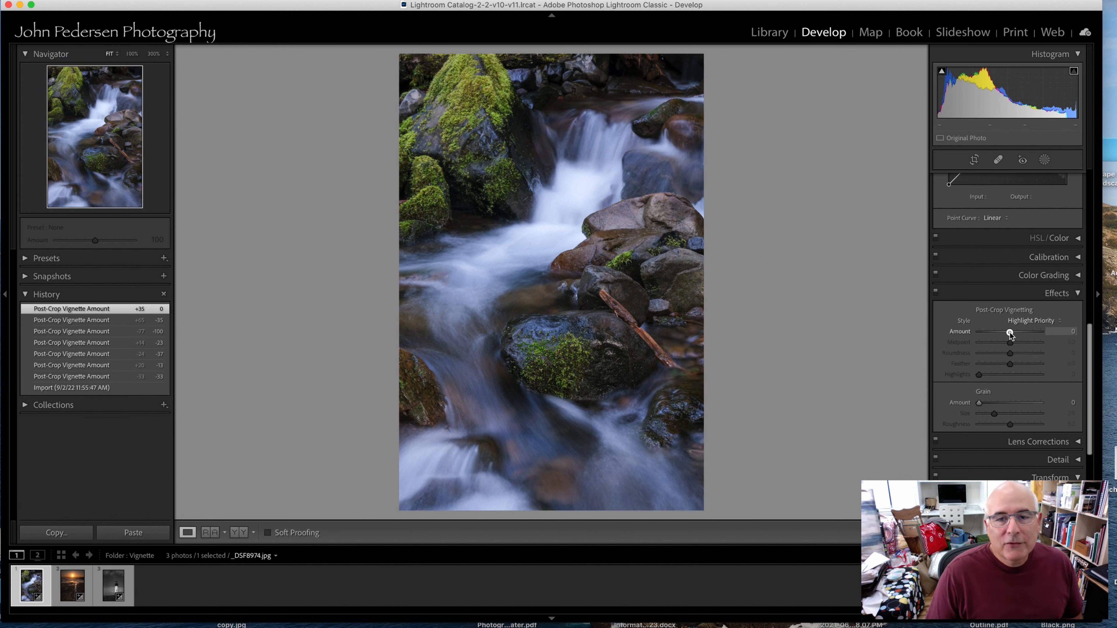
{"action": "mouse_move", "coordinate": [1009, 333]}
{"action": "left_mouse_down"}
{"action": "mouse_move", "coordinate": [986, 335]}
{"action": "mouse_move", "coordinate": [1040, 330]}
{"action": "mouse_move", "coordinate": [1003, 334]}
{"action": "left_mouse_up"}
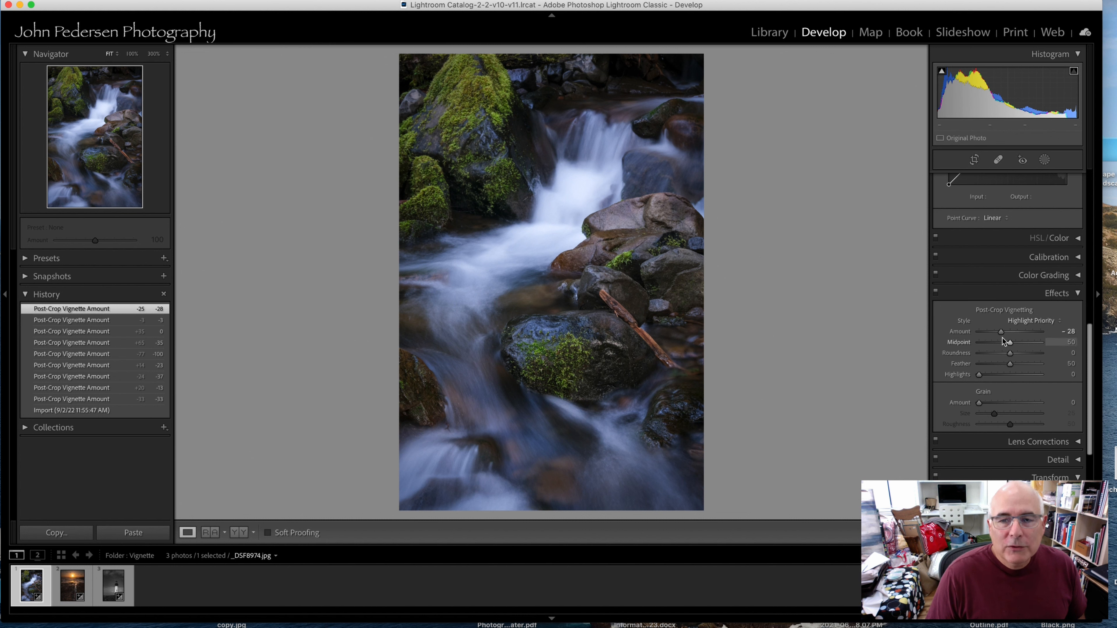
{"action": "left_click_drag", "start_coordinate": [1001, 332], "coordinate": [1003, 335]}
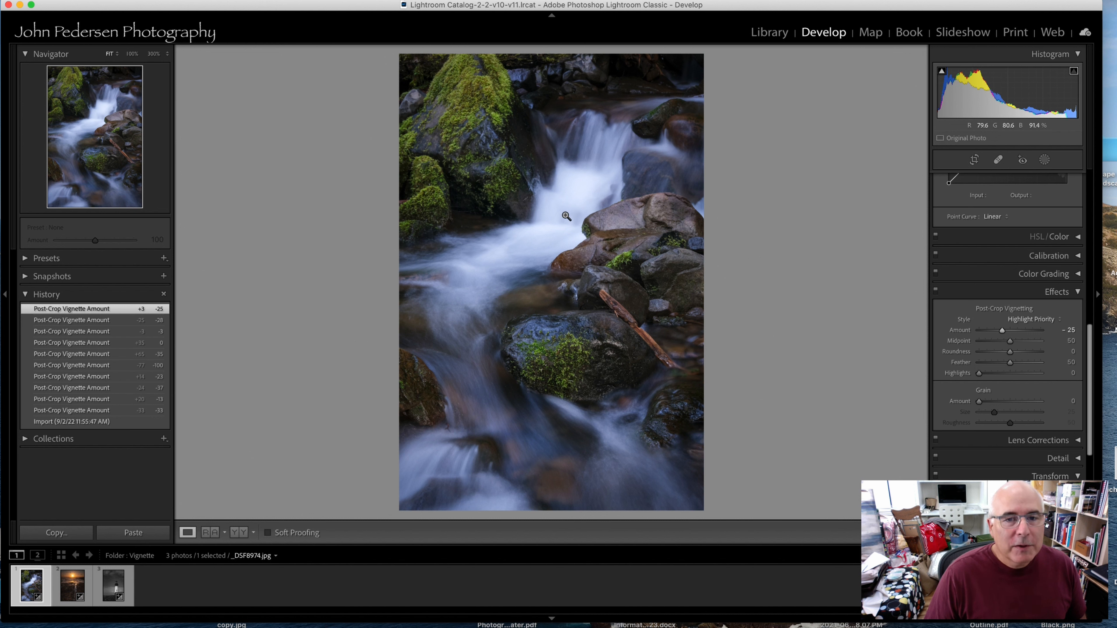
{"action": "left_click_drag", "start_coordinate": [1002, 329], "coordinate": [973, 334]}
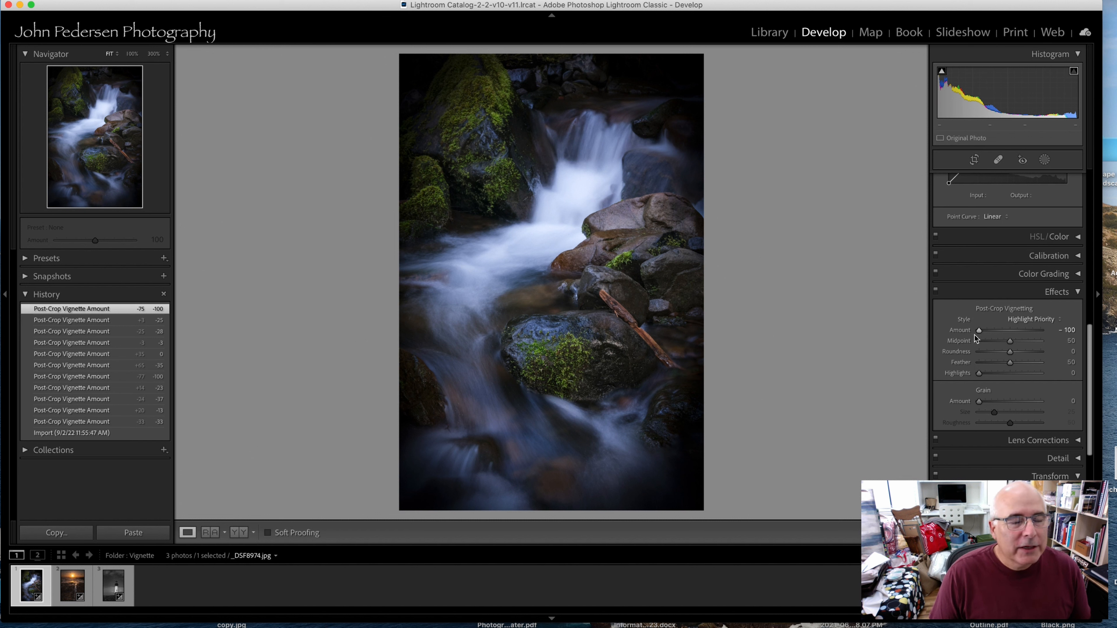
{"action": "left_click_drag", "start_coordinate": [980, 332], "coordinate": [1002, 334]}
{"action": "left_click_drag", "start_coordinate": [1001, 333], "coordinate": [1004, 333]}
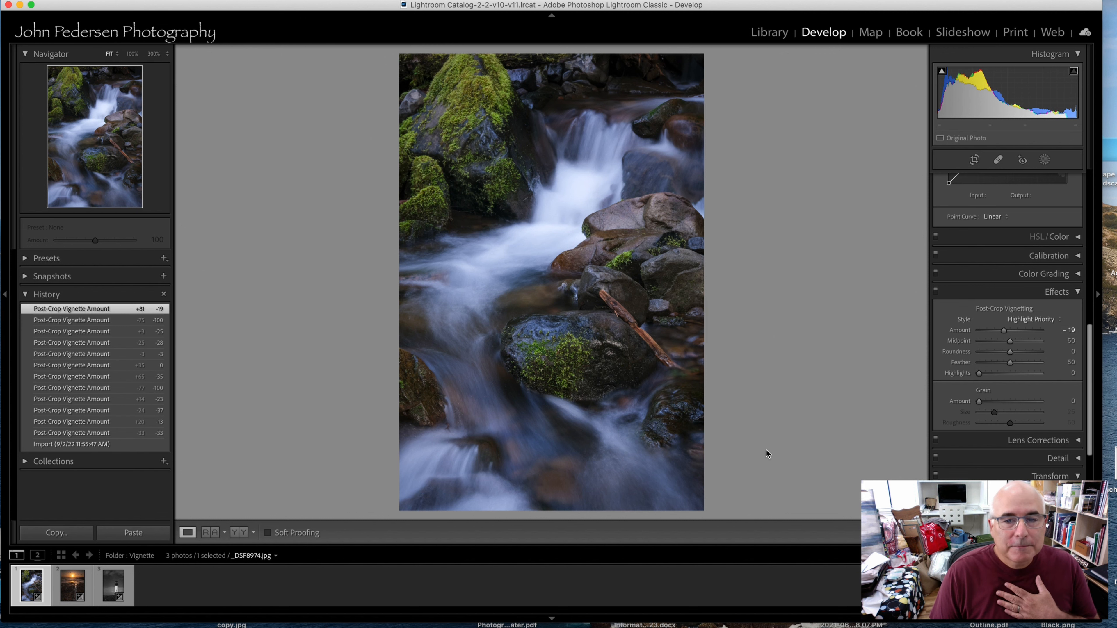
Open the sunset photo, set its post-crop vignette amount to -21, and compare the result with the imported state
{"action": "left_click", "coordinate": [80, 586]}
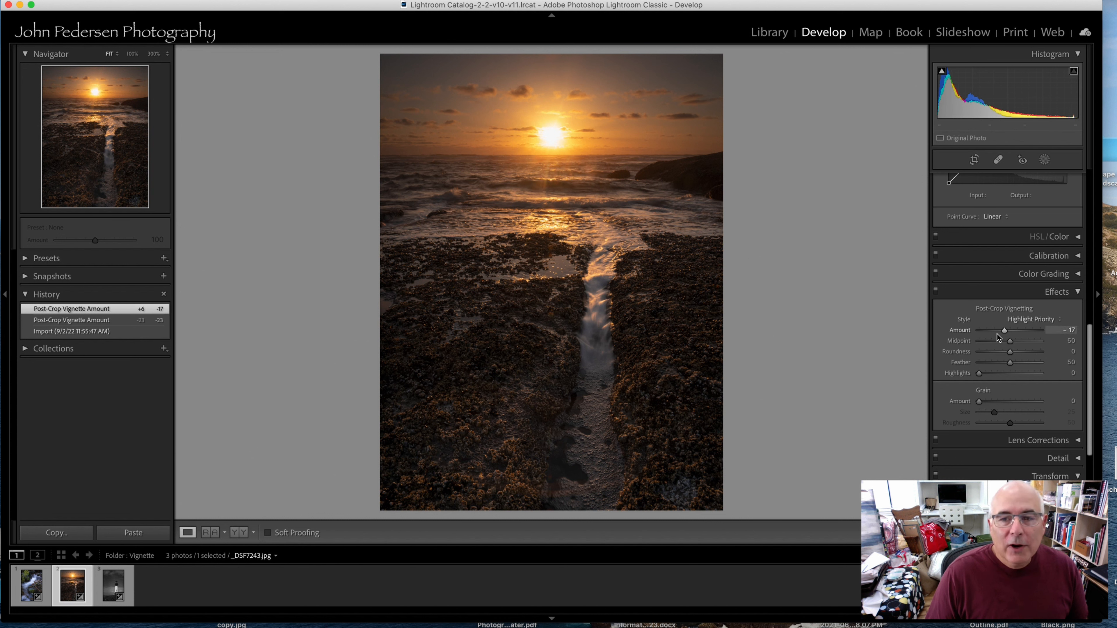
{"action": "mouse_move", "coordinate": [1005, 330]}
{"action": "left_mouse_down"}
{"action": "mouse_move", "coordinate": [946, 330]}
{"action": "mouse_move", "coordinate": [1006, 331]}
{"action": "left_mouse_up"}
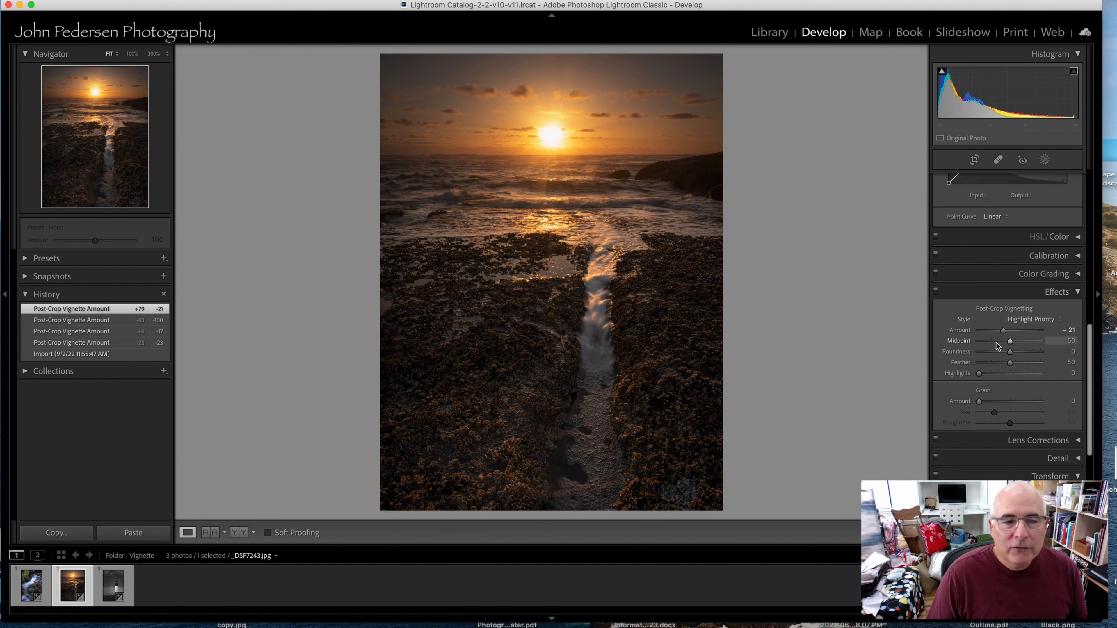
{"action": "left_click", "coordinate": [65, 354]}
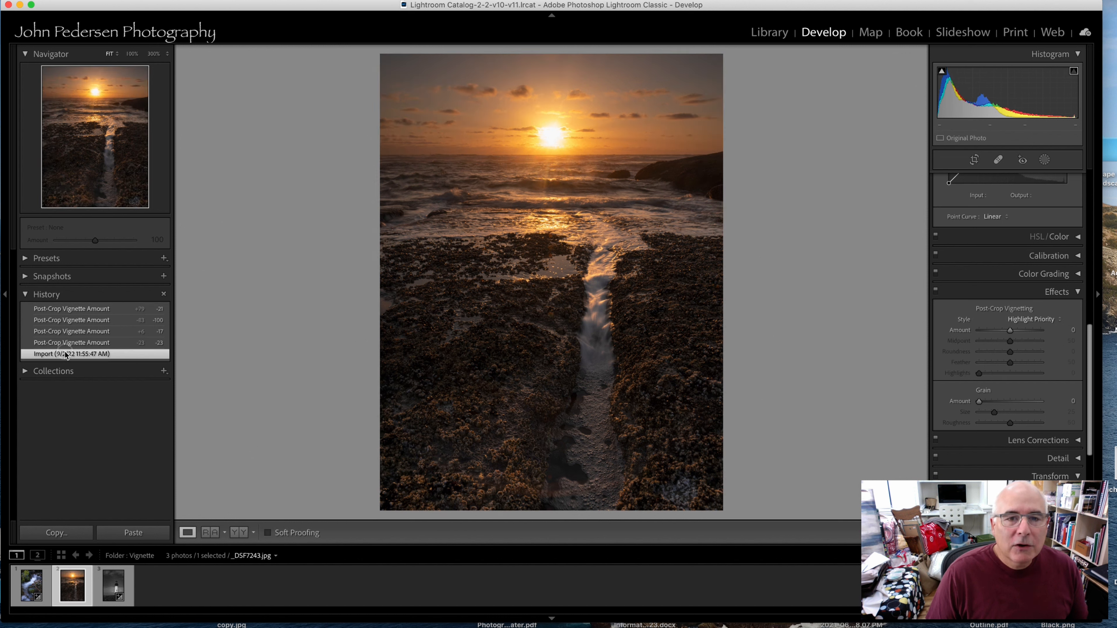
{"action": "left_click", "coordinate": [96, 309]}
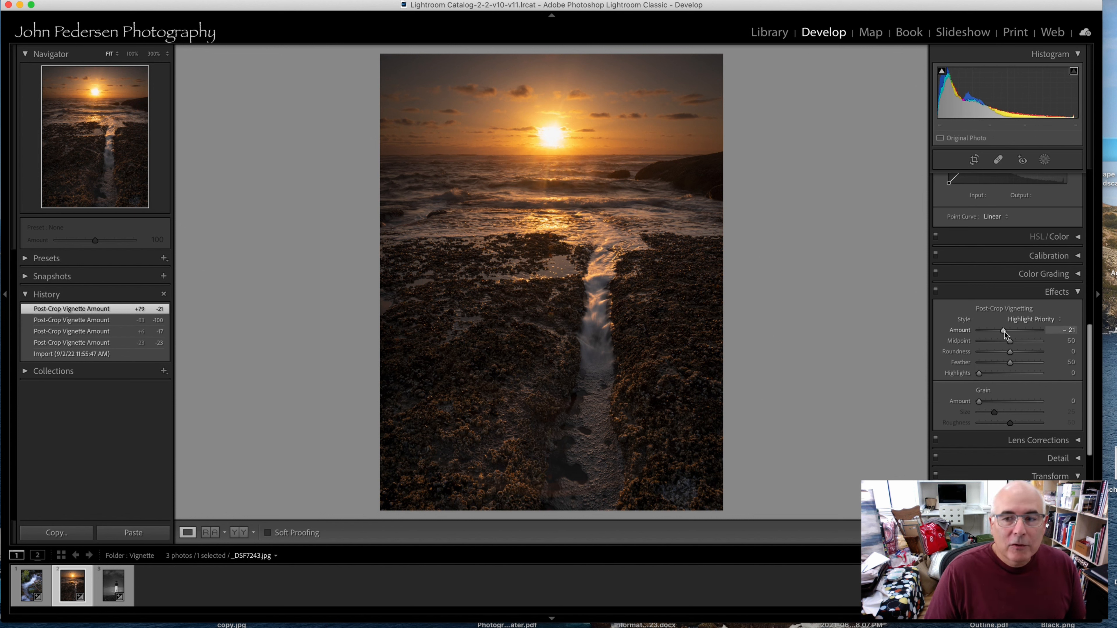
Try a white vignette at +100 on the sunset photo, finishing with the amount at +3
{"action": "left_click_drag", "start_coordinate": [1005, 332], "coordinate": [1060, 334]}
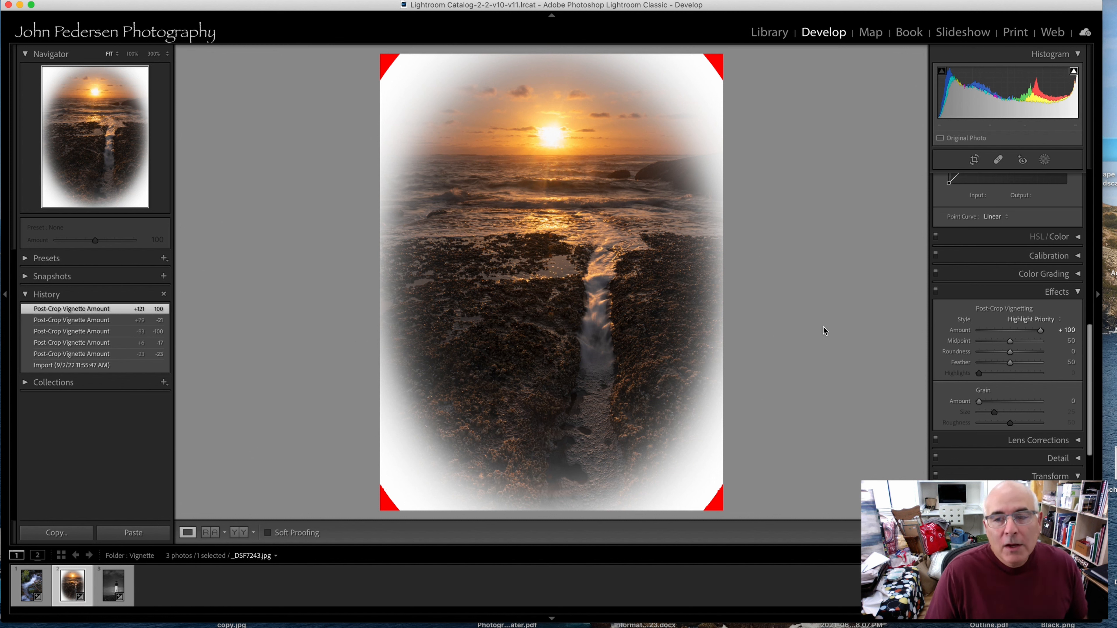
{"action": "left_click_drag", "start_coordinate": [1041, 333], "coordinate": [1011, 333]}
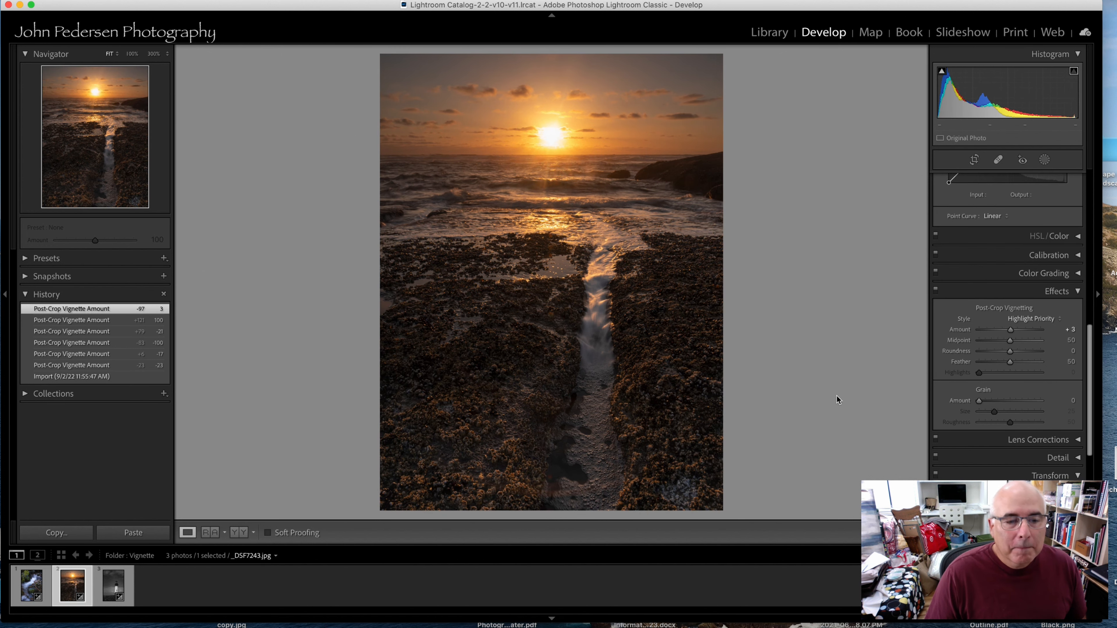
Open the lighthouse photo and try a post-crop vignette amount of -100, finishing at +2
{"action": "key", "text": "Right"}
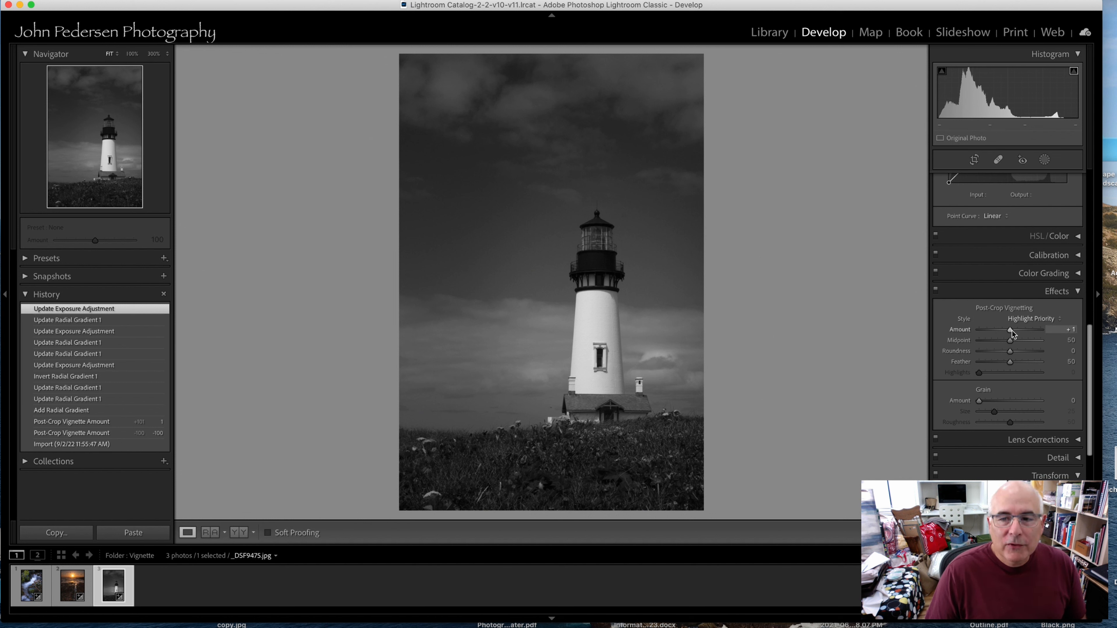
{"action": "left_click_drag", "start_coordinate": [1011, 330], "coordinate": [946, 329]}
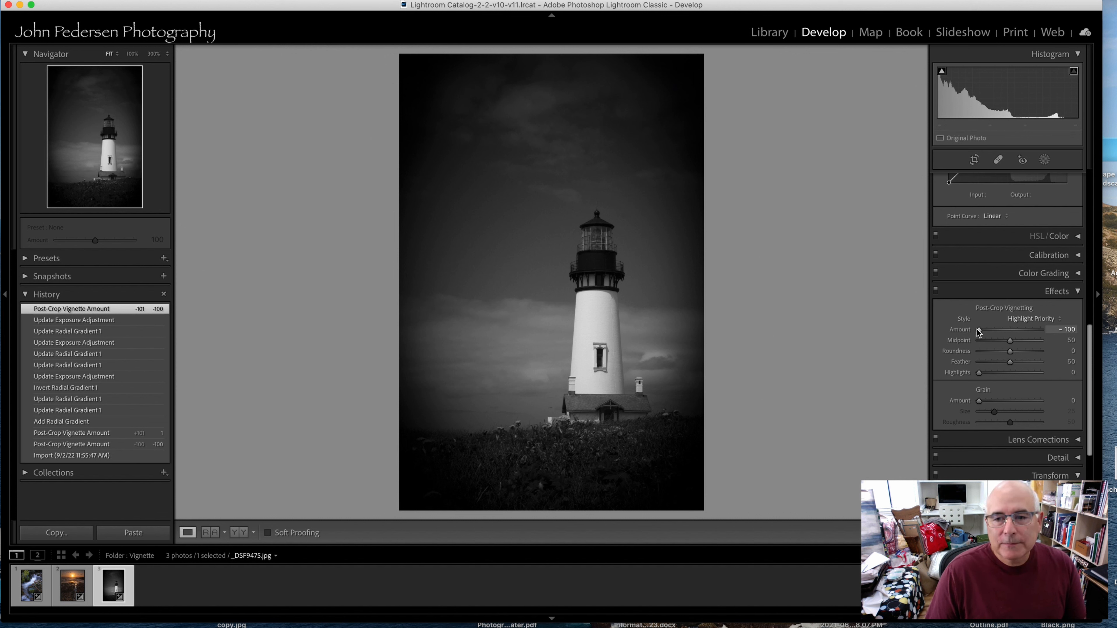
{"action": "left_click_drag", "start_coordinate": [979, 329], "coordinate": [1011, 331]}
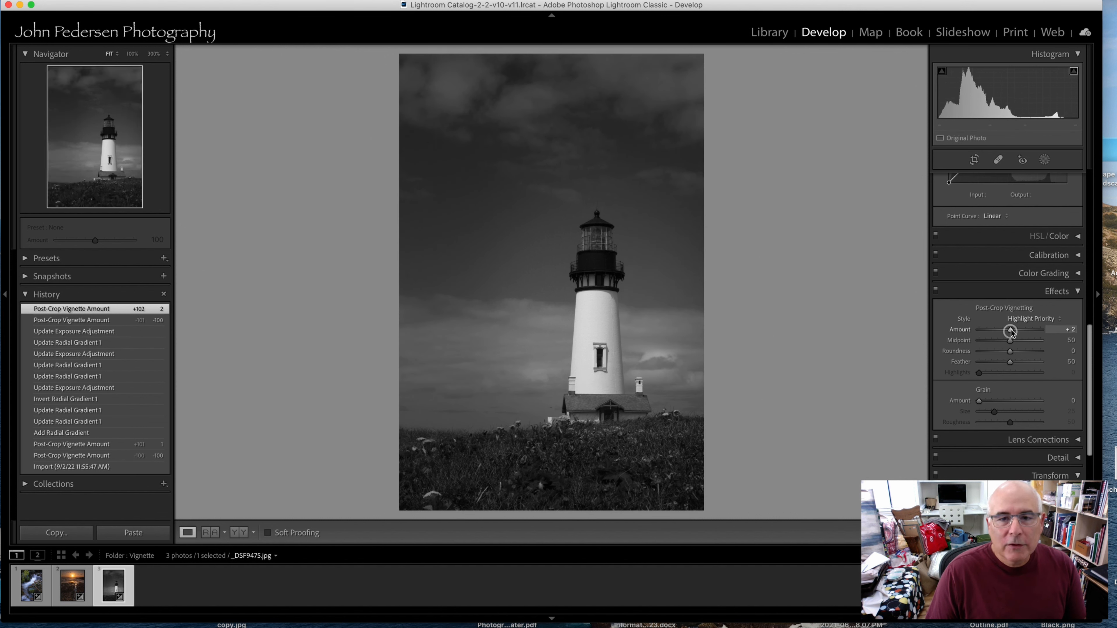
Delete the existing Mask 1 from the lighthouse photo
{"action": "left_click", "coordinate": [1045, 160]}
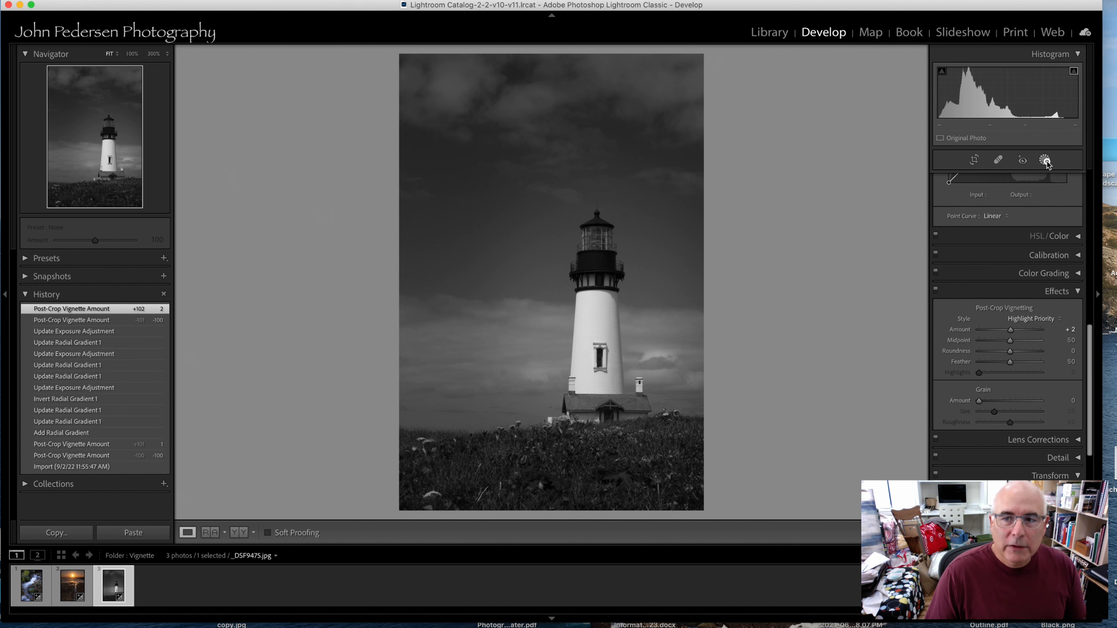
{"action": "mouse_move", "coordinate": [886, 102]}
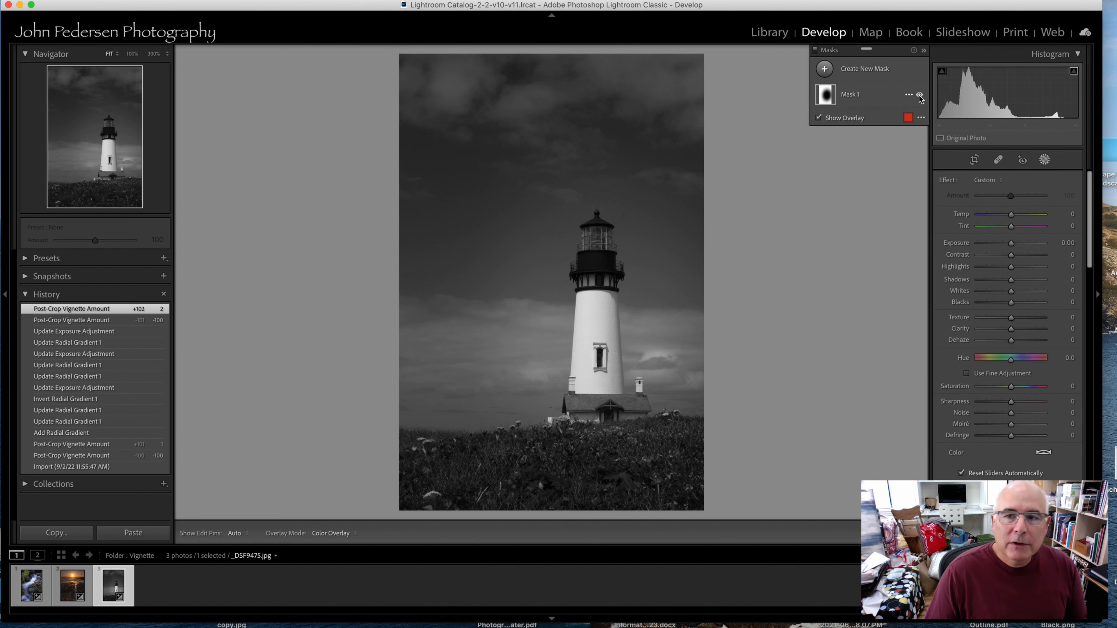
{"action": "left_click", "coordinate": [908, 95]}
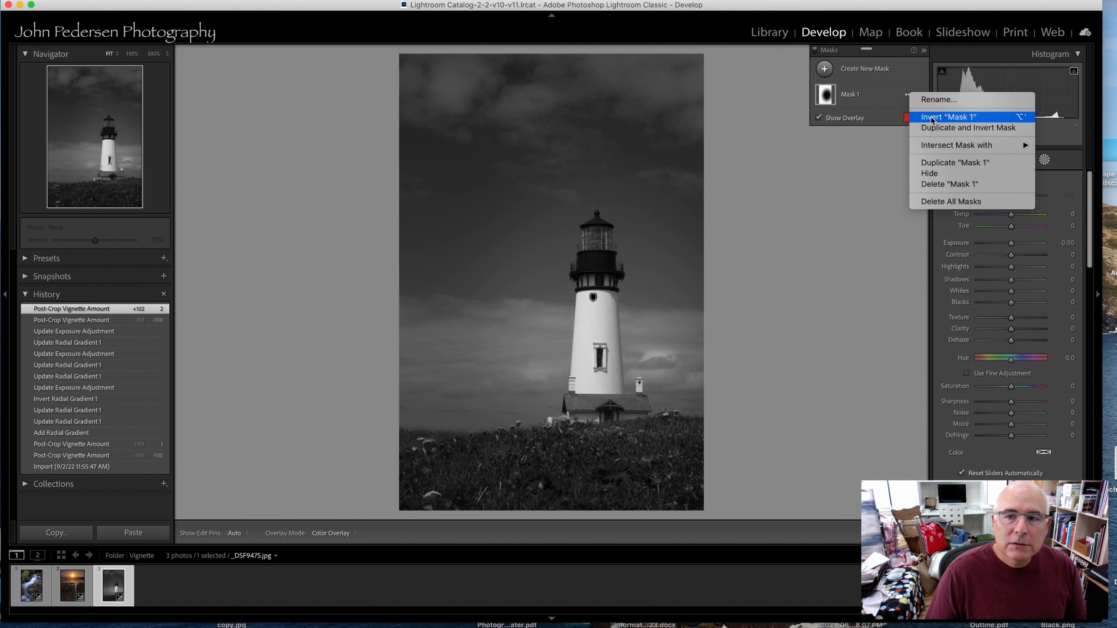
{"action": "left_click", "coordinate": [935, 185]}
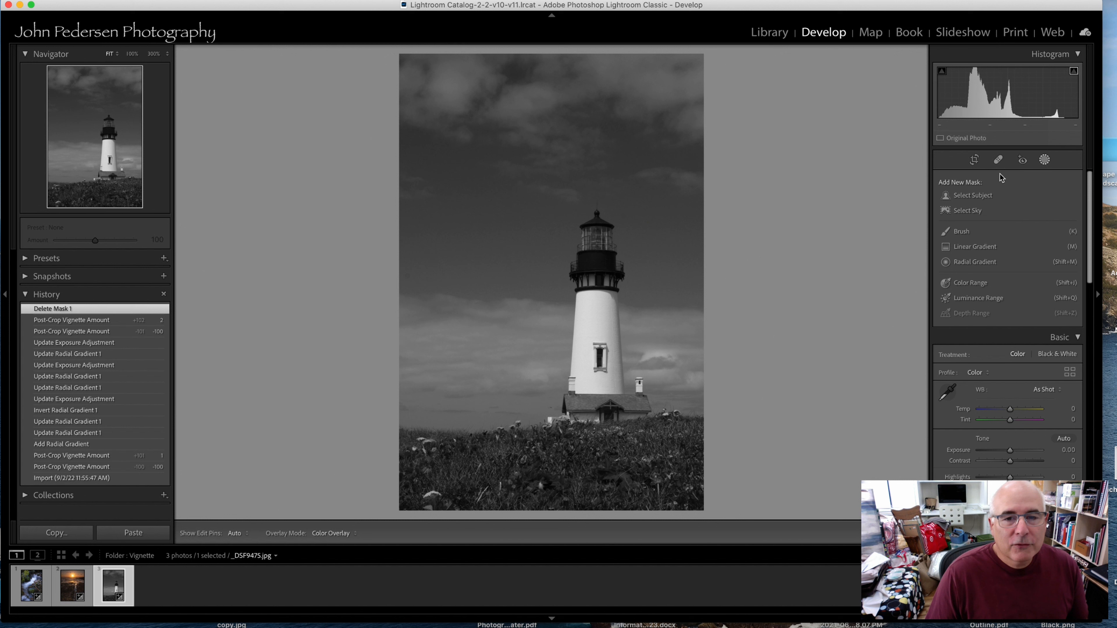
Add an oval radial gradient mask, centre it on the lighthouse tower, and rotate it slightly clockwise
{"action": "left_click", "coordinate": [1046, 160]}
{"action": "left_click", "coordinate": [1045, 160]}
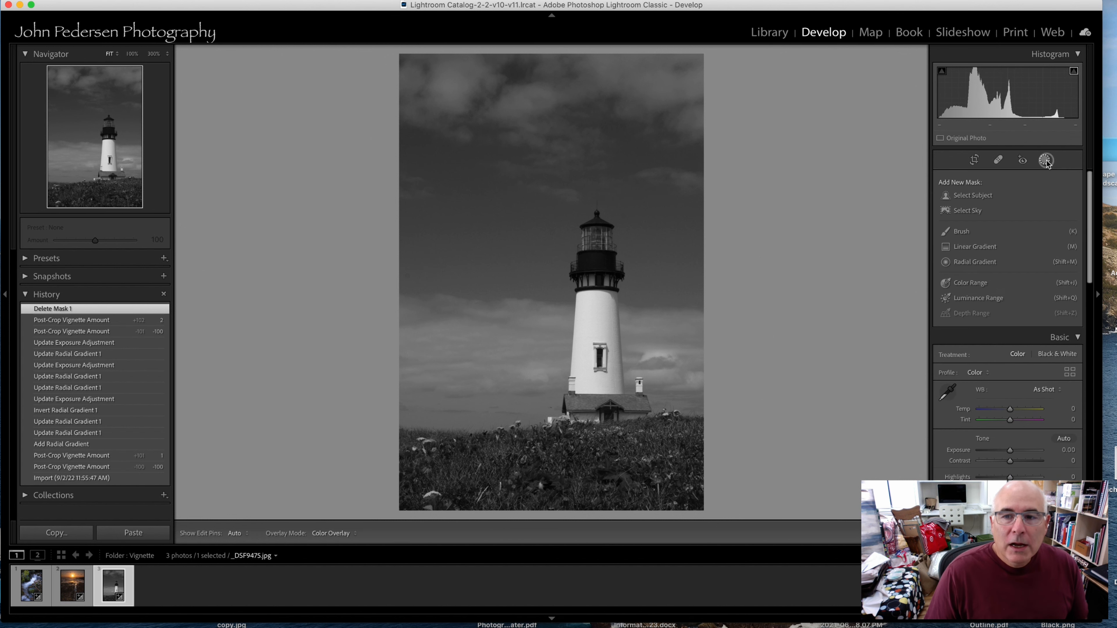
{"action": "left_click", "coordinate": [984, 263]}
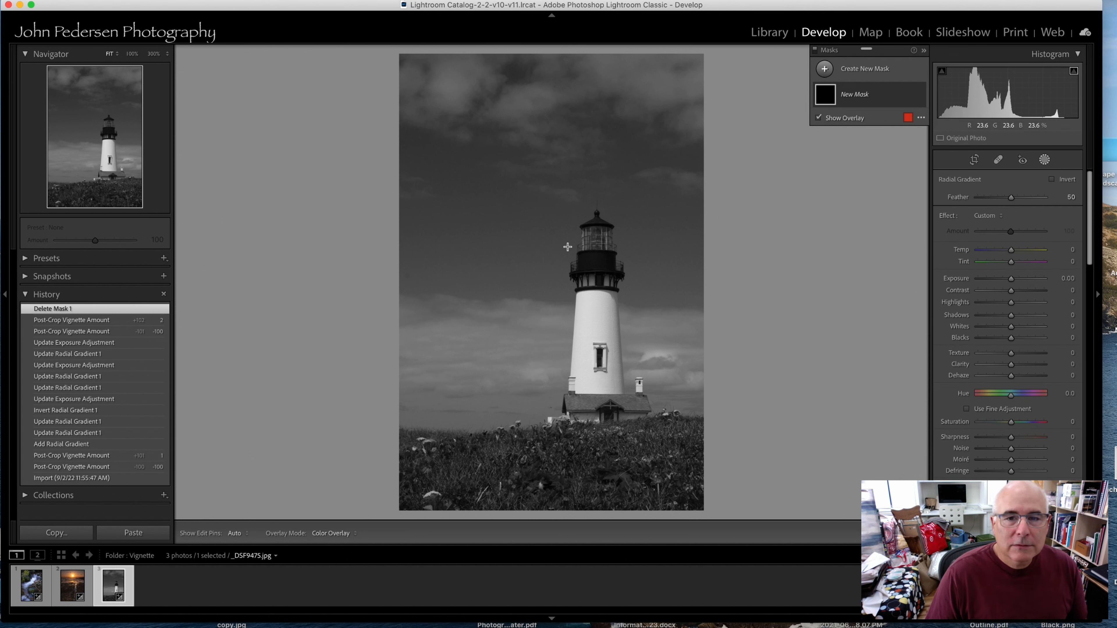
{"action": "mouse_move", "coordinate": [553, 202]}
{"action": "left_mouse_down"}
{"action": "mouse_move", "coordinate": [594, 303]}
{"action": "mouse_move", "coordinate": [659, 355]}
{"action": "left_mouse_up"}
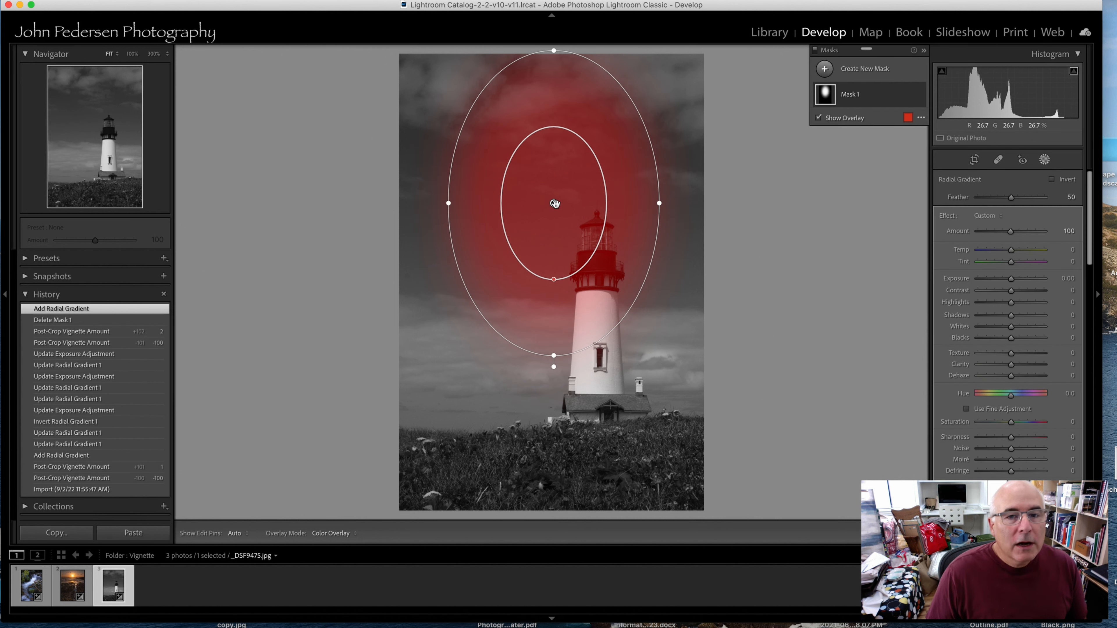
{"action": "left_click_drag", "start_coordinate": [555, 204], "coordinate": [598, 309]}
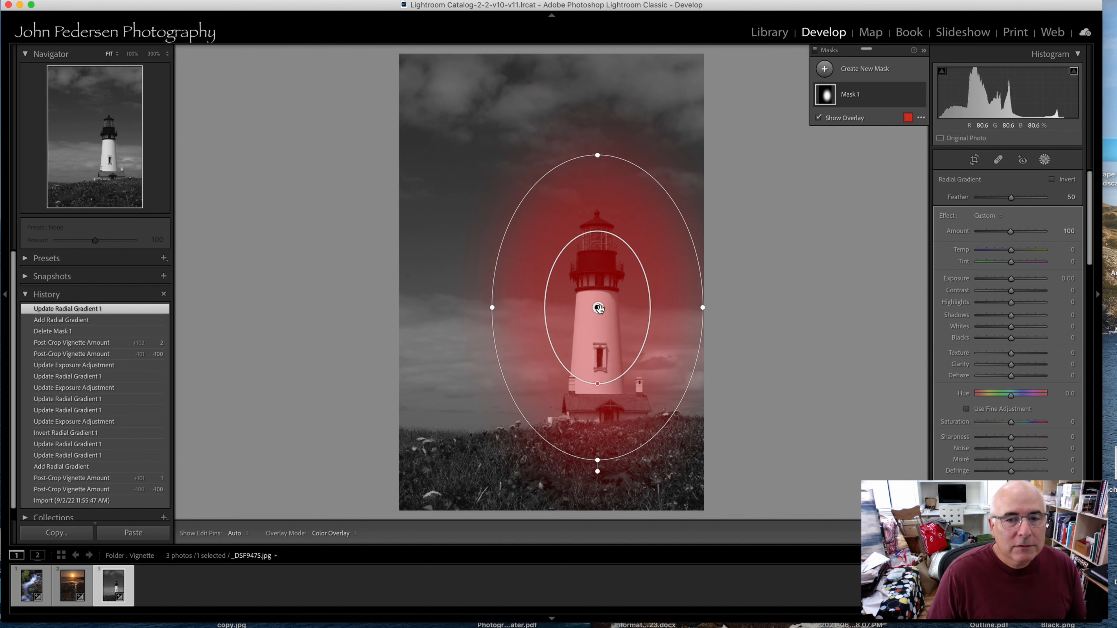
{"action": "left_click_drag", "start_coordinate": [597, 471], "coordinate": [584, 471]}
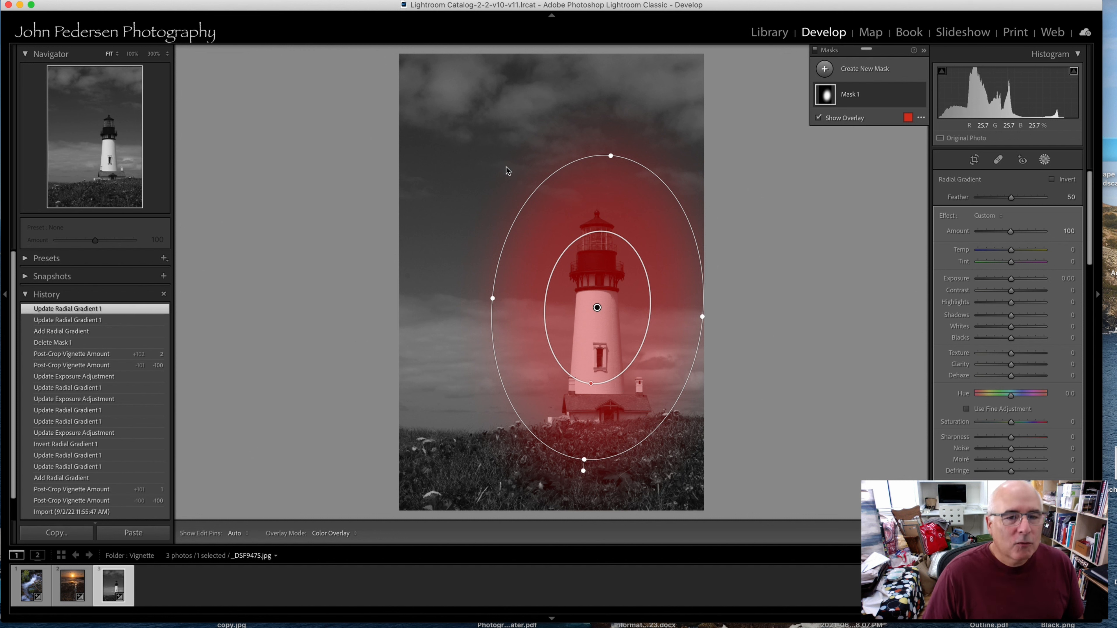
Invert the radial gradient, hide its overlay, and darken the surroundings with an exposure of -0.17
{"action": "left_click", "coordinate": [1051, 180]}
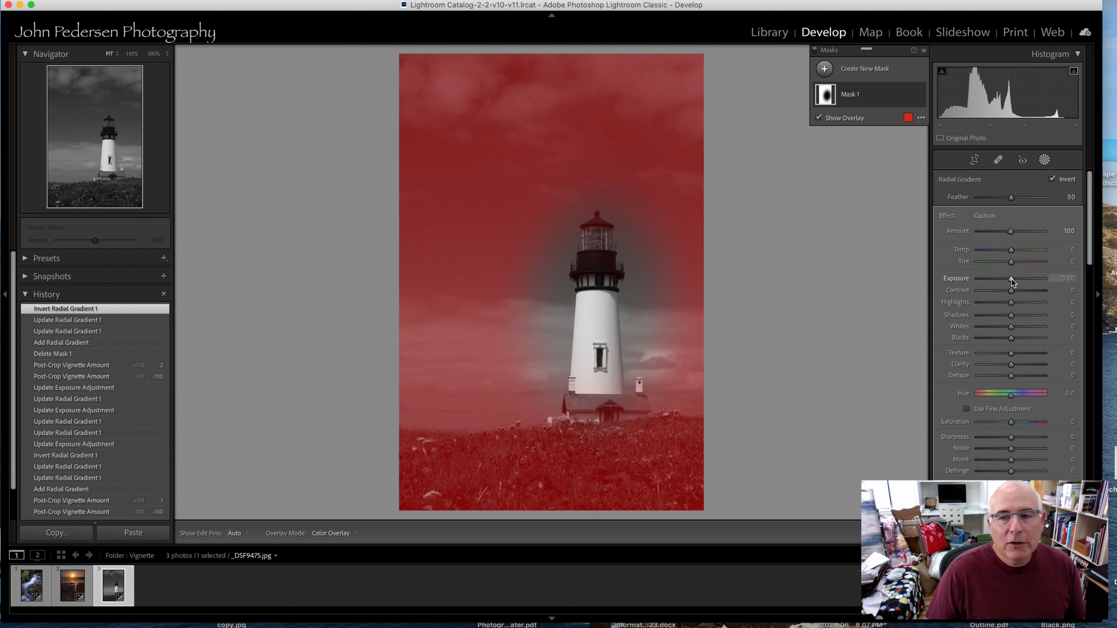
{"action": "key", "text": "o"}
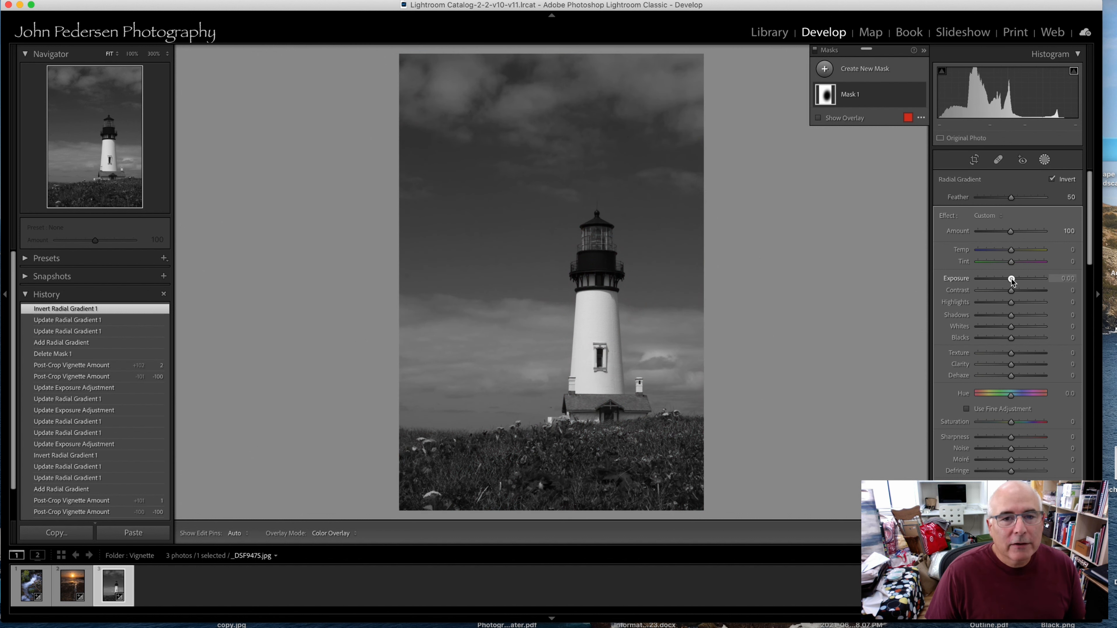
{"action": "left_click_drag", "start_coordinate": [1011, 280], "coordinate": [1010, 280]}
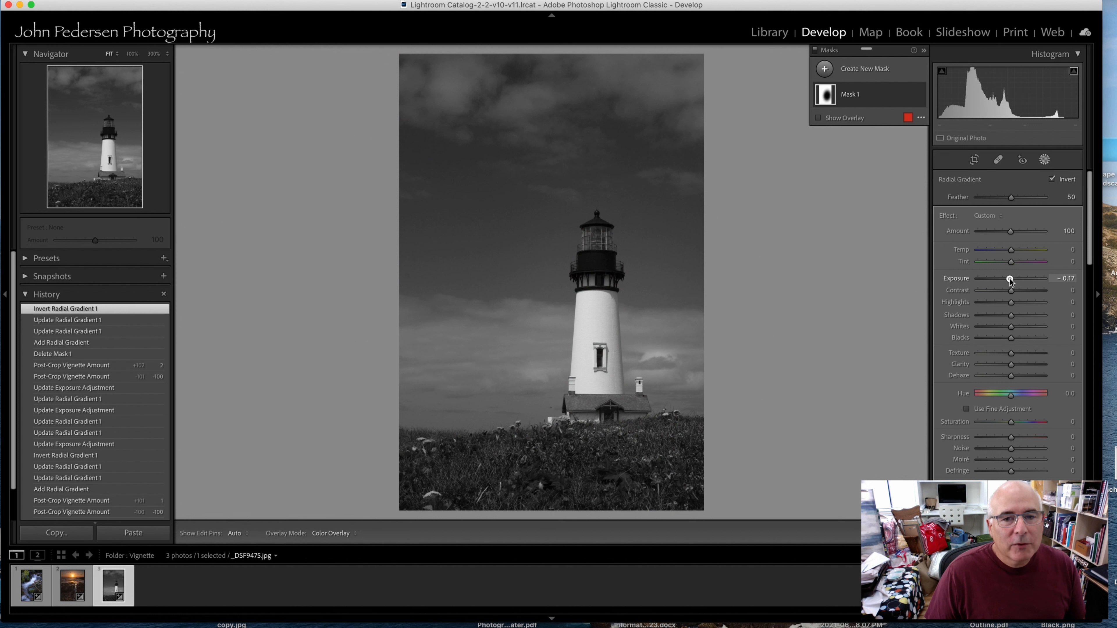
{"action": "left_click_drag", "start_coordinate": [1010, 279], "coordinate": [1010, 278]}
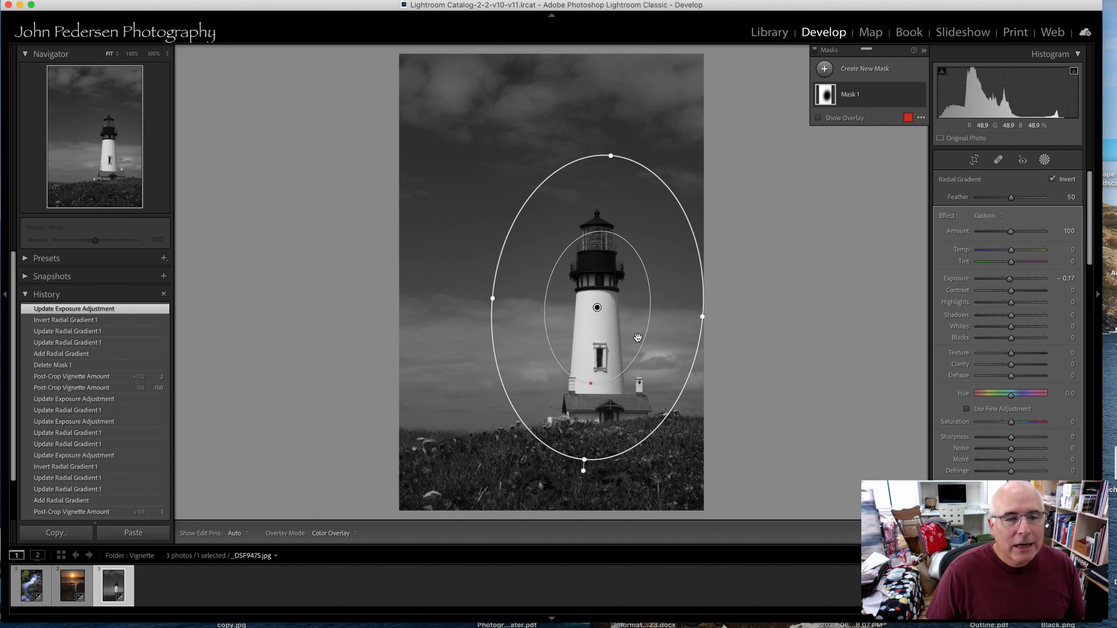
Compare the Delete Mask 1 history state with the latest exposure adjustment on the lighthouse photo
{"action": "scroll", "coordinate": [64, 363], "scroll_direction": "down", "scroll_amount": 1}
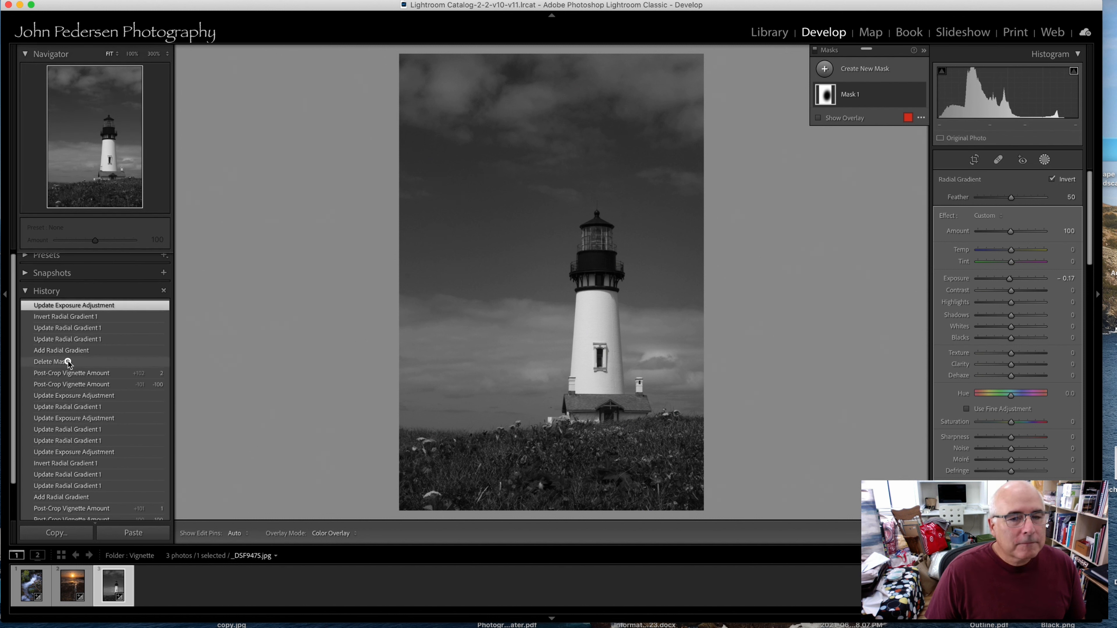
{"action": "left_click", "coordinate": [68, 362]}
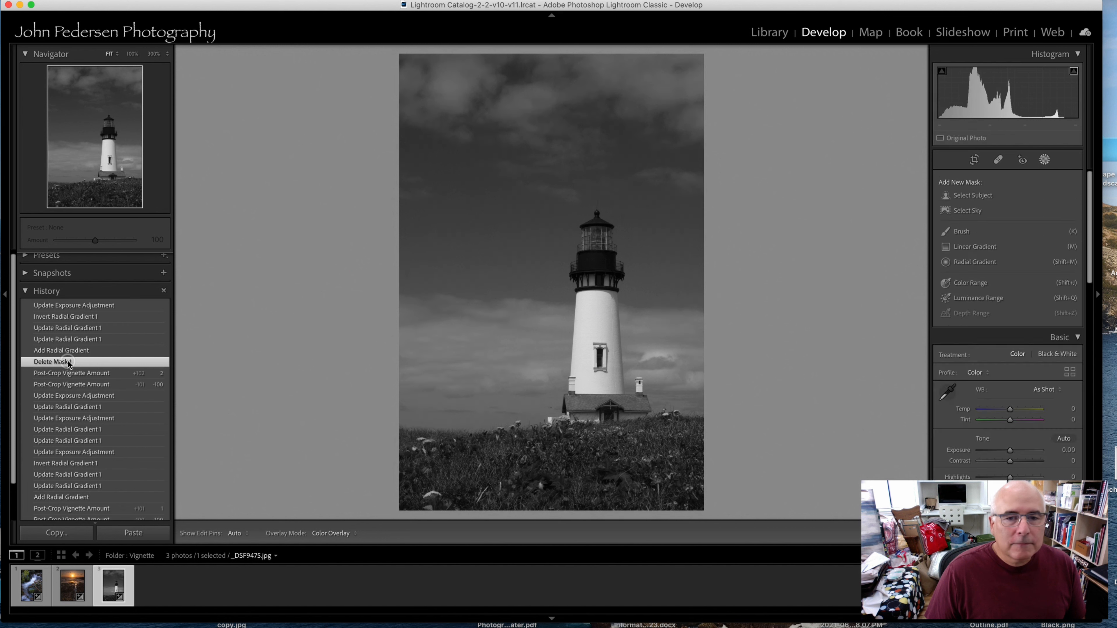
{"action": "left_click", "coordinate": [68, 306]}
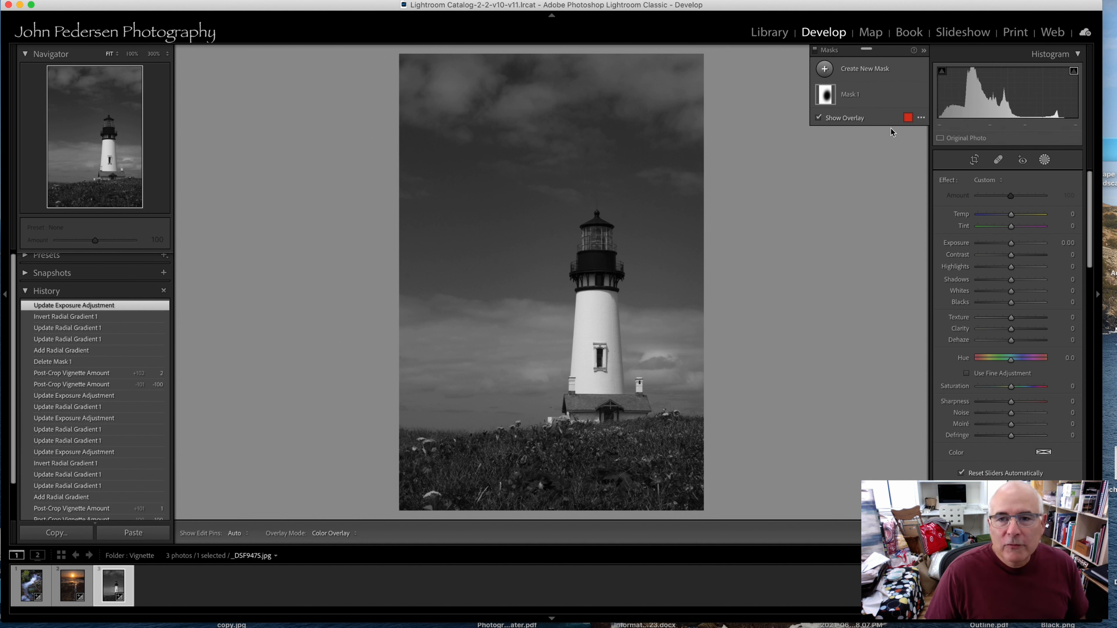
Select Mask 1, lower its exposure to -0.76, and close the masking tools
{"action": "left_click", "coordinate": [918, 95]}
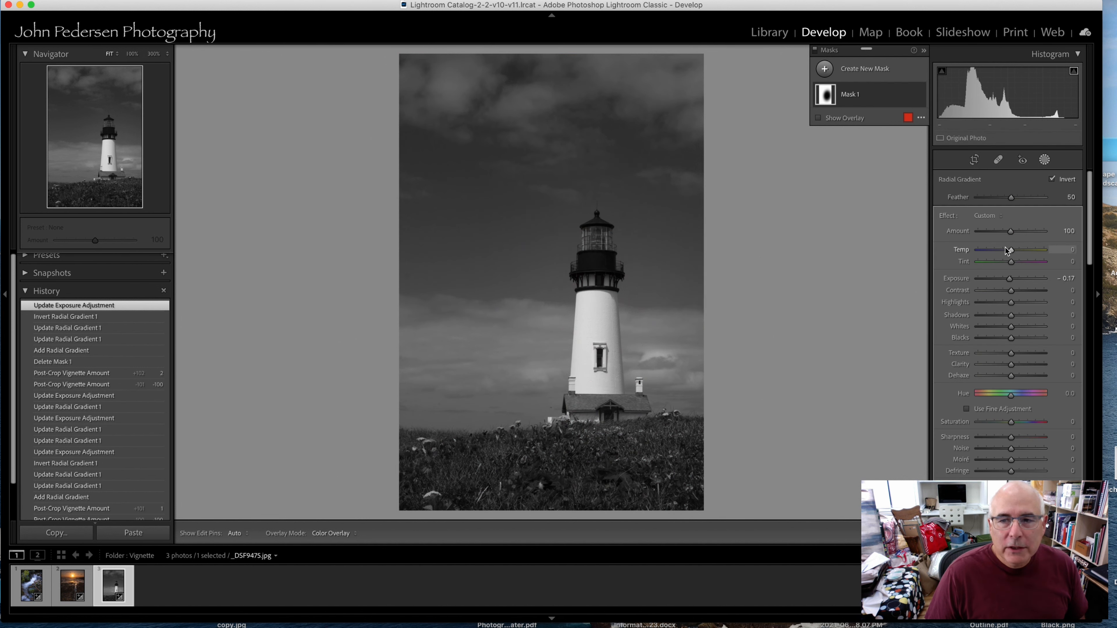
{"action": "left_click_drag", "start_coordinate": [1009, 280], "coordinate": [1003, 279]}
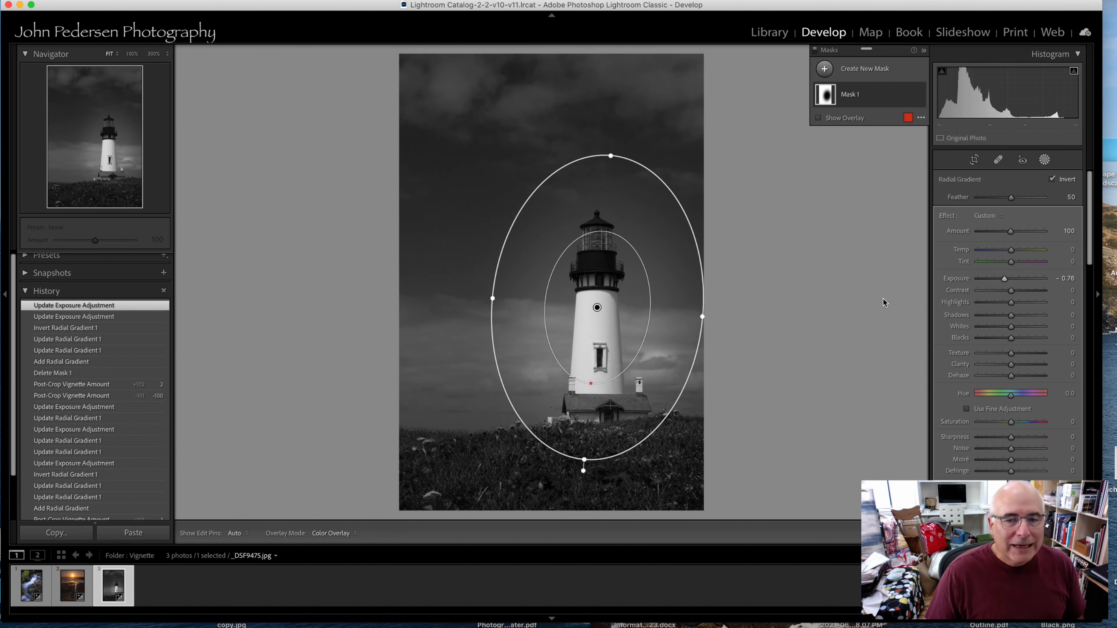
{"action": "left_click", "coordinate": [1044, 160]}
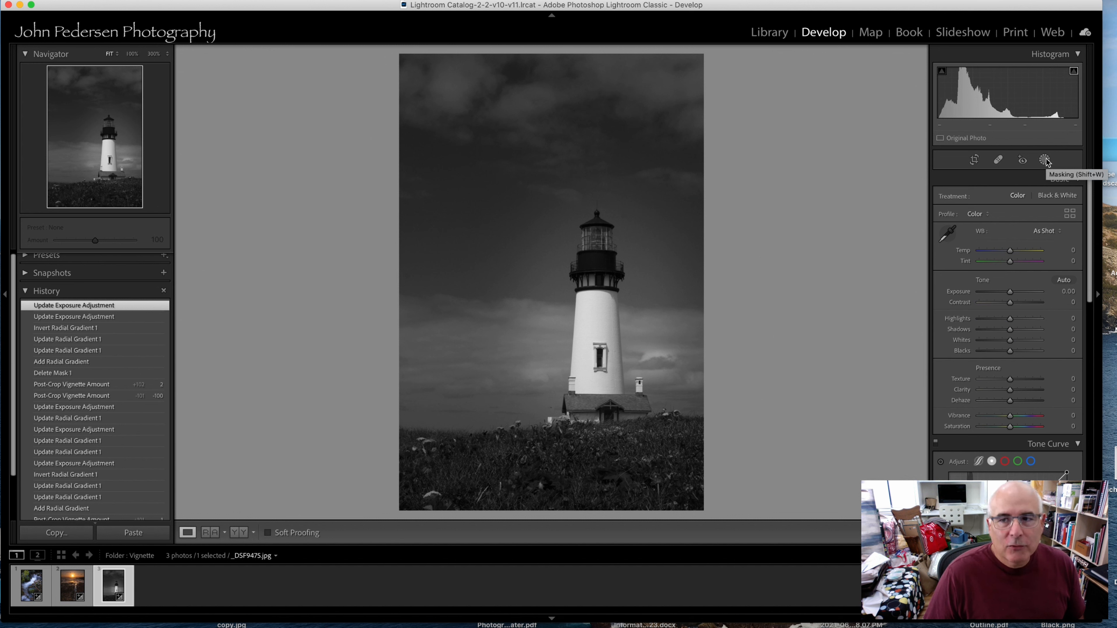
Reopen the masking tools and select Mask 1 for editing
{"action": "left_click", "coordinate": [1045, 160]}
{"action": "left_click", "coordinate": [831, 96]}
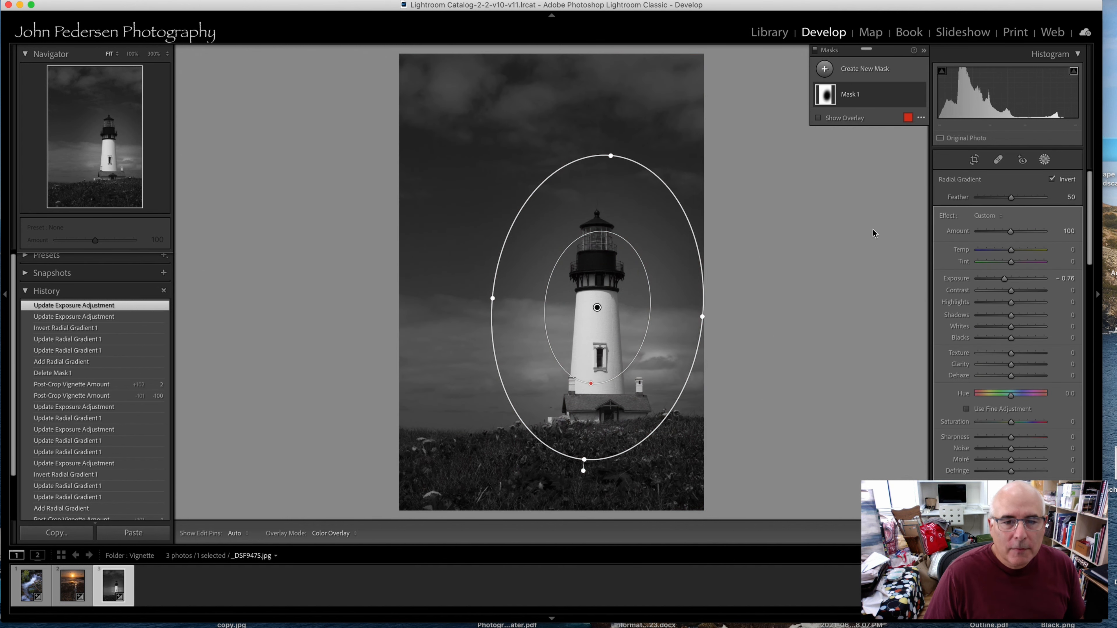
Widen and heighten the radial gradient around the lighthouse, raise its feather to 65, and nudge its centre slightly
{"action": "left_click_drag", "start_coordinate": [493, 299], "coordinate": [476, 298]}
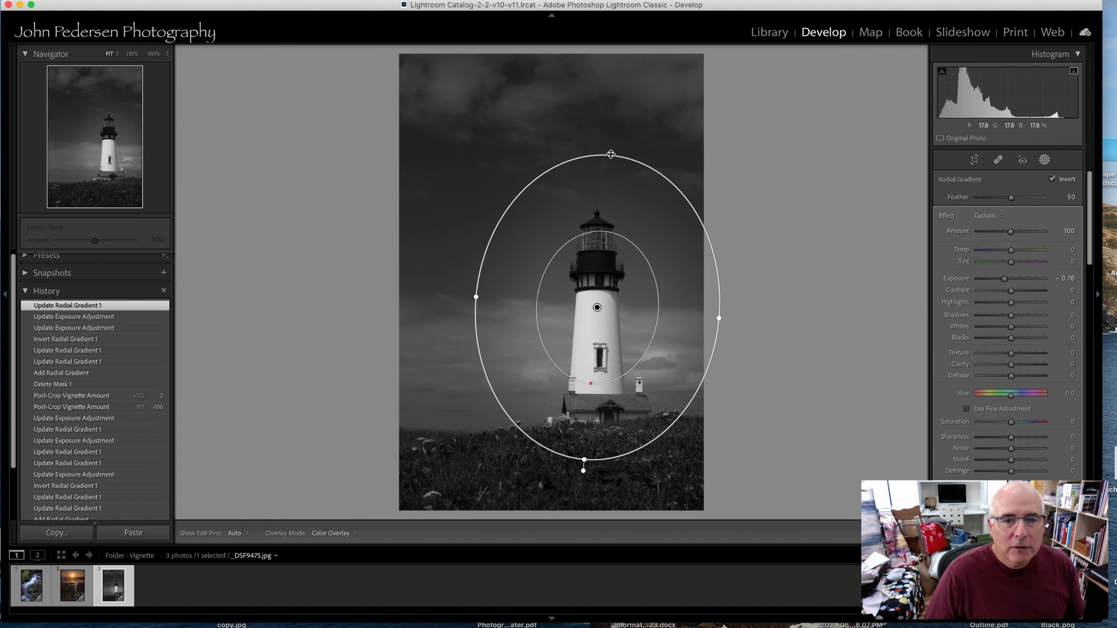
{"action": "left_click_drag", "start_coordinate": [611, 154], "coordinate": [614, 130]}
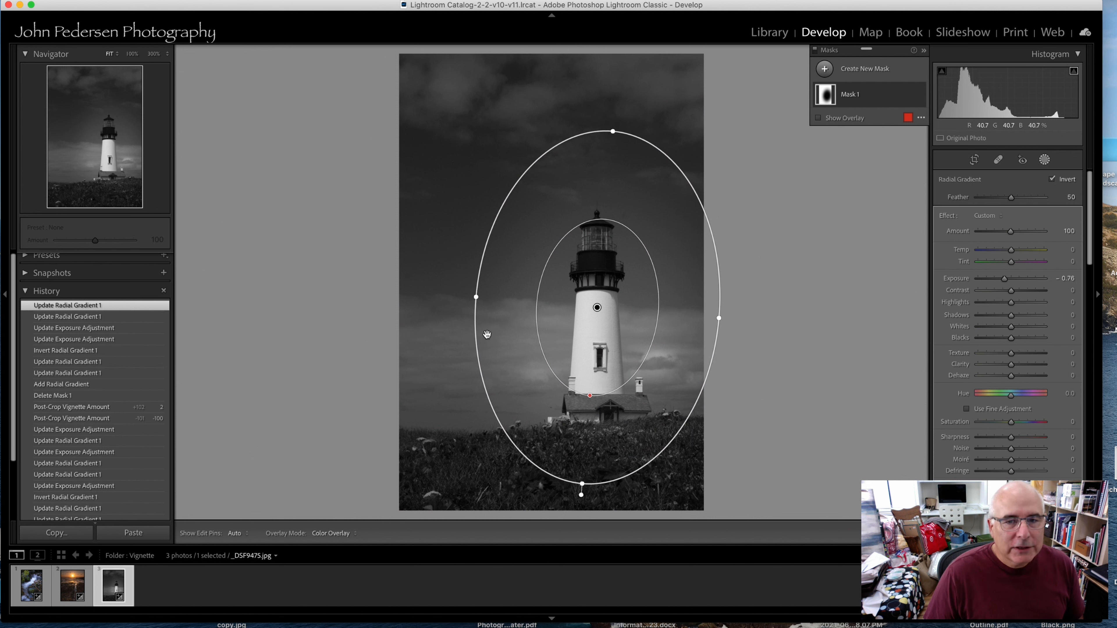
{"action": "left_click_drag", "start_coordinate": [590, 395], "coordinate": [592, 369]}
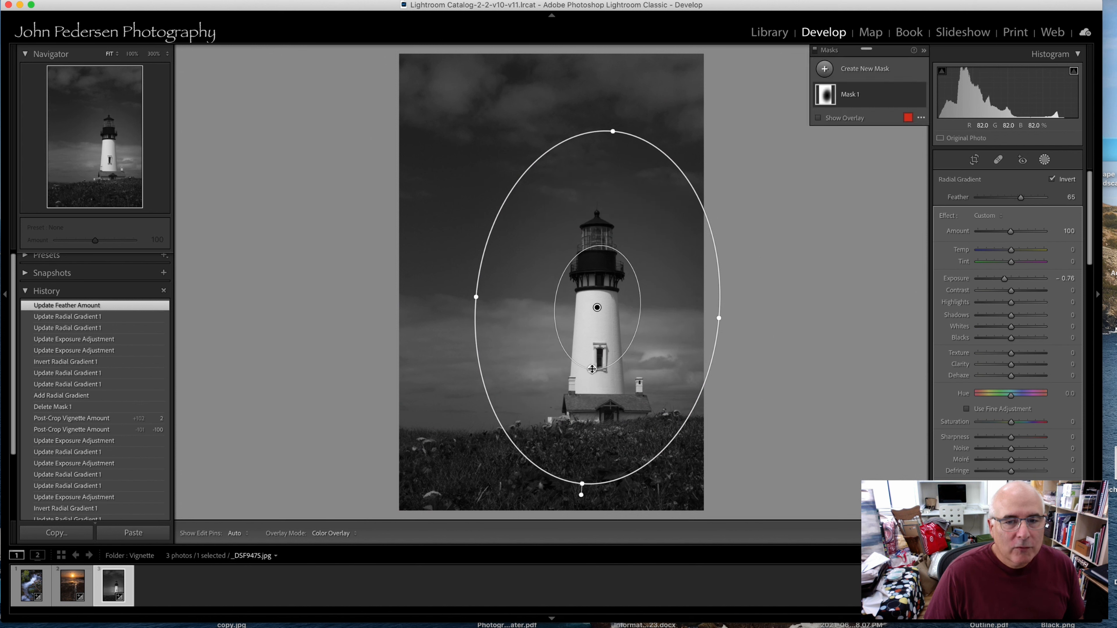
{"action": "left_click_drag", "start_coordinate": [597, 307], "coordinate": [597, 310]}
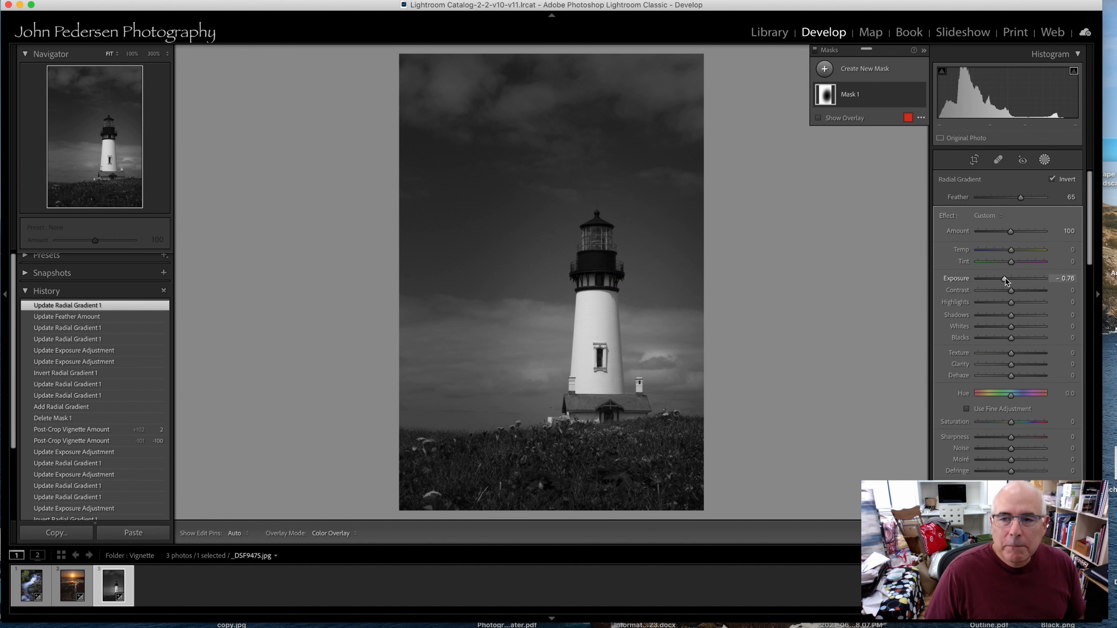
Set Mask 1's exposure to -0.21 and close the masking tools
{"action": "left_click_drag", "start_coordinate": [1006, 278], "coordinate": [1010, 278]}
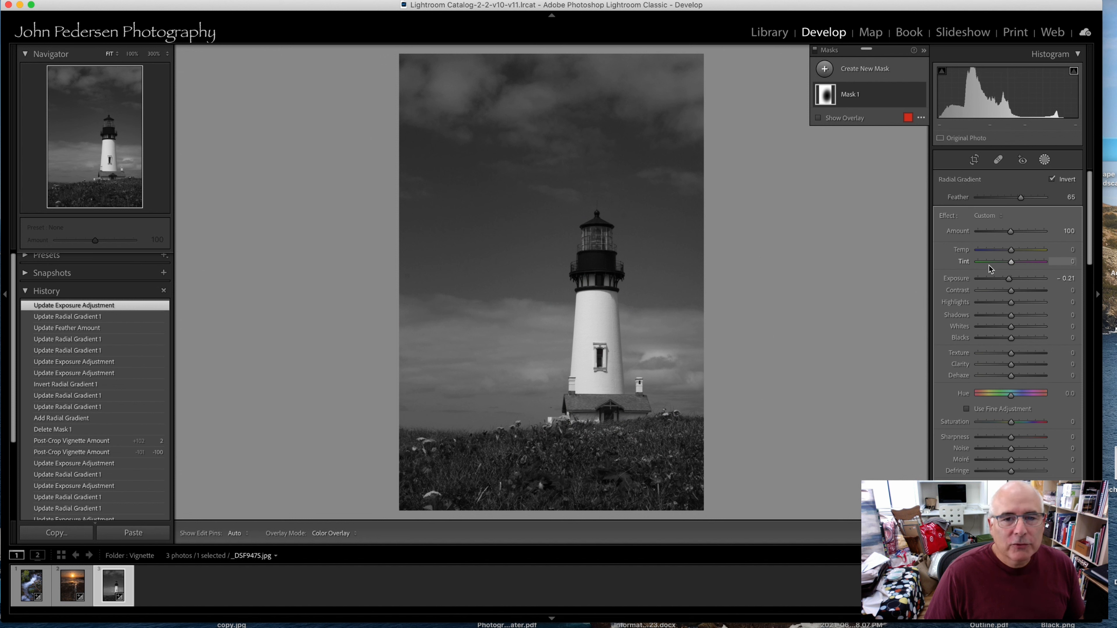
{"action": "scroll", "coordinate": [953, 258], "scroll_direction": "down", "scroll_amount": 1}
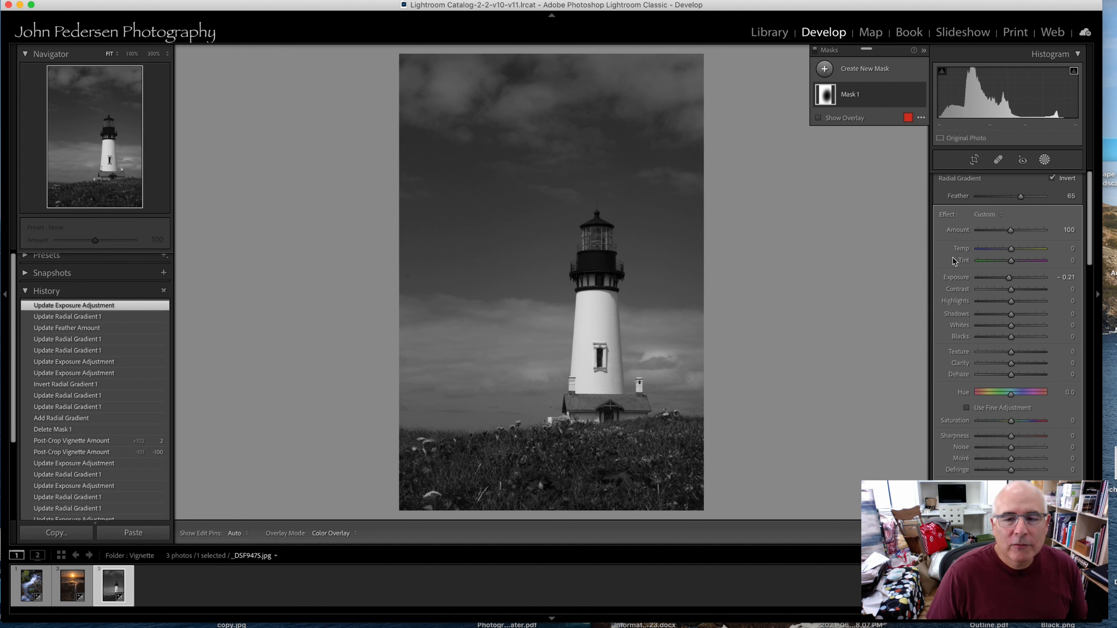
{"action": "left_click", "coordinate": [1044, 159]}
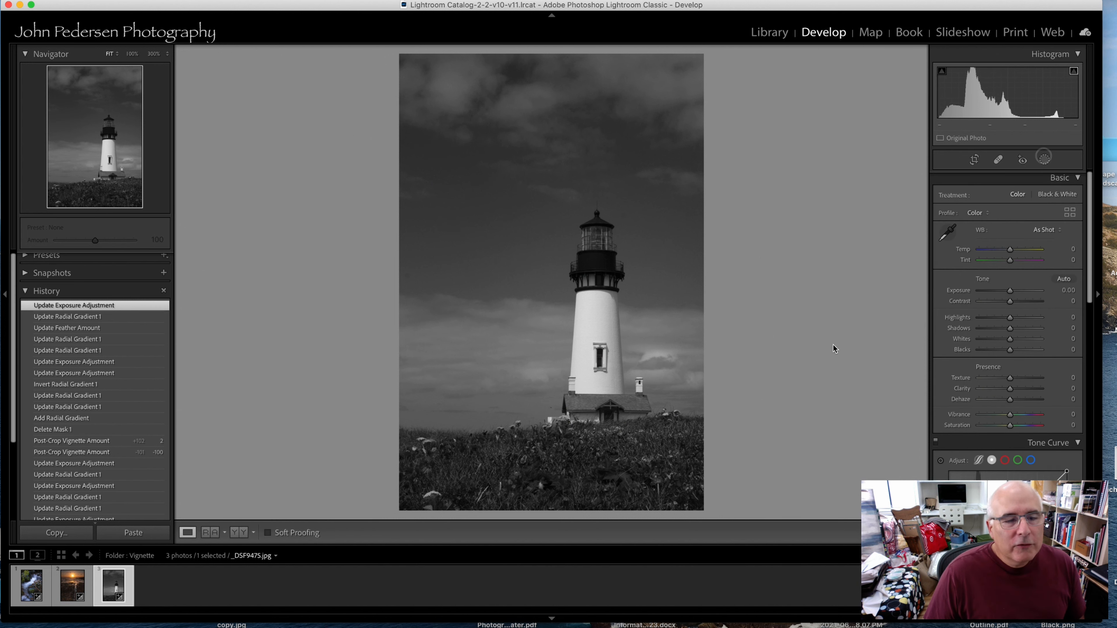